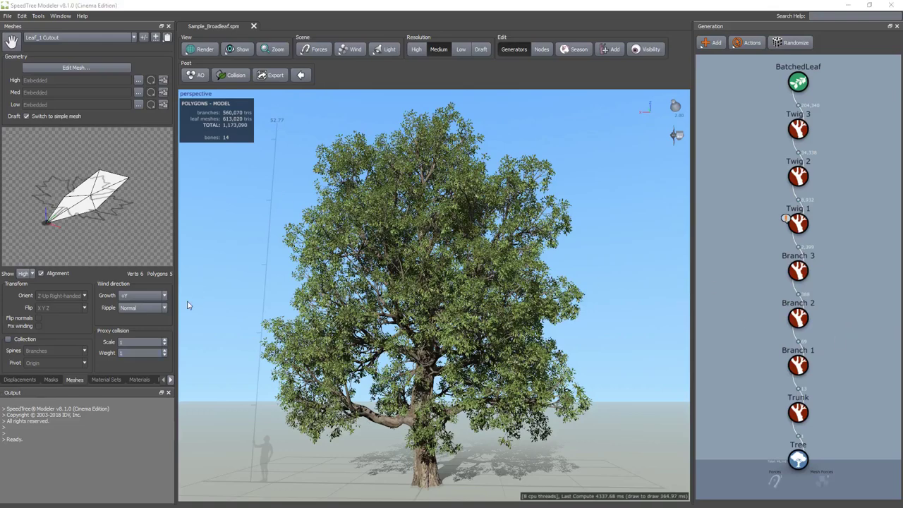
Export only the BatchedLeaf generator's mesh as FBX to the Desktop, overwriting Sample_Broadleaf and accepting the current export options
{"action": "left_click", "coordinate": [799, 81]}
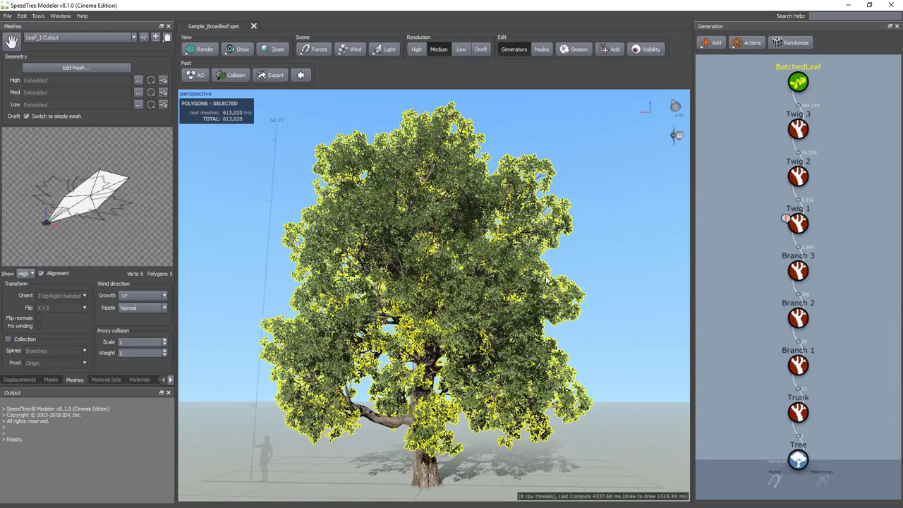
{"action": "left_click_drag", "start_coordinate": [615, 286], "coordinate": [520, 318]}
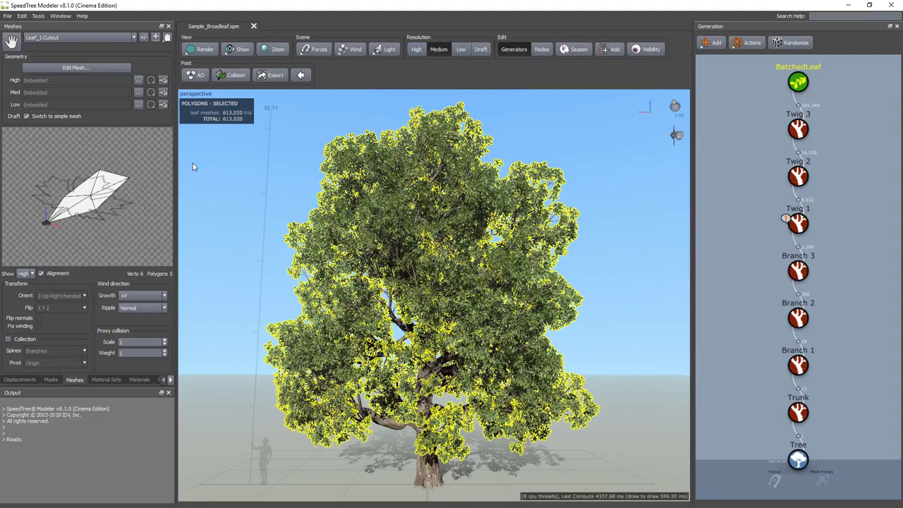
{"action": "left_click", "coordinate": [9, 16]}
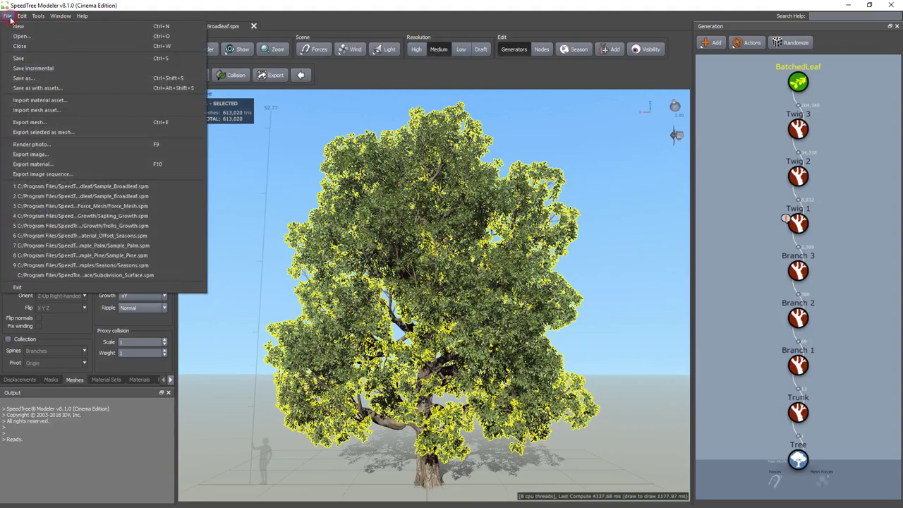
{"action": "left_click", "coordinate": [48, 134]}
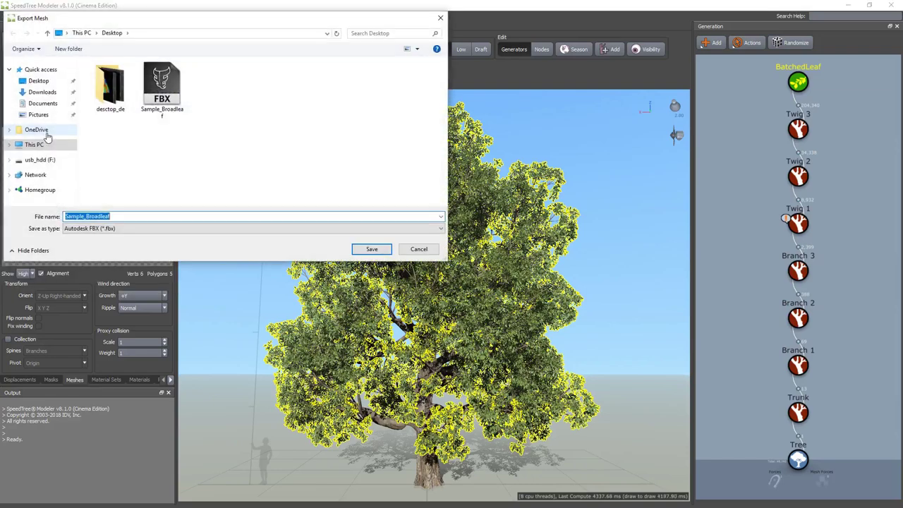
{"action": "double_click", "coordinate": [177, 112]}
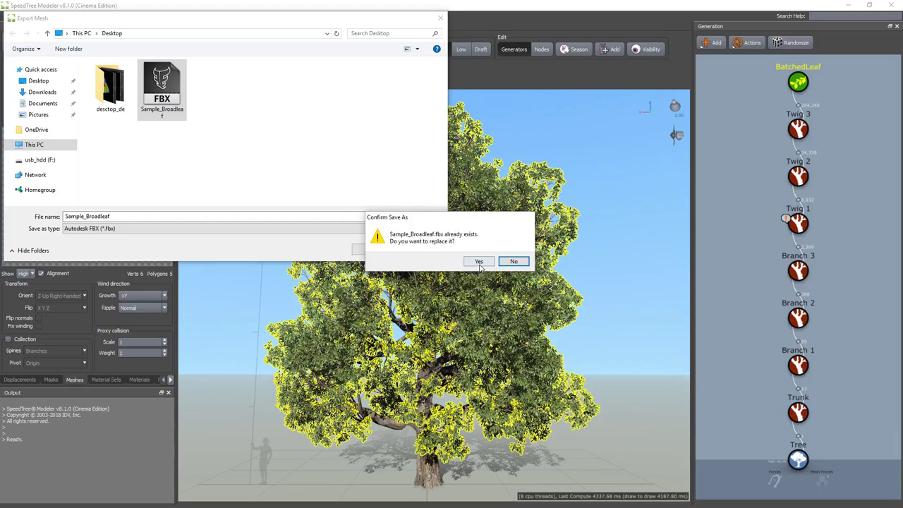
{"action": "left_click", "coordinate": [478, 263]}
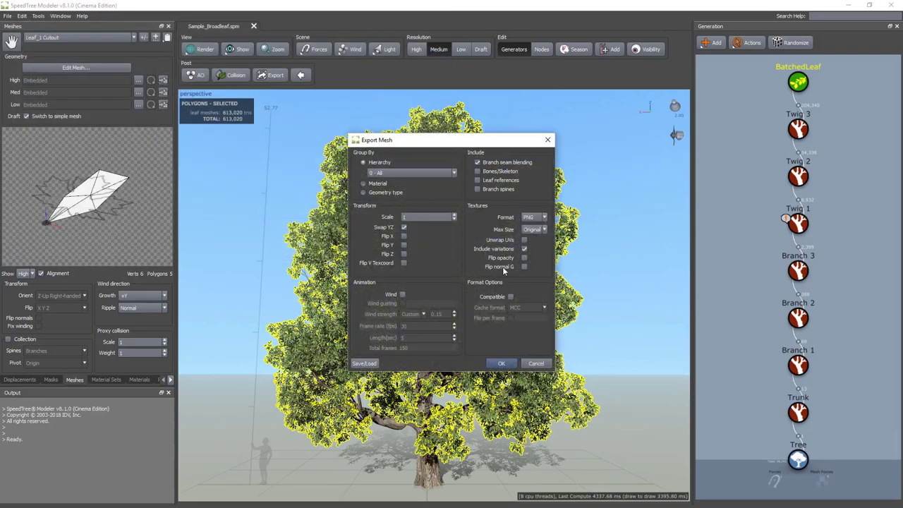
{"action": "left_click", "coordinate": [503, 363]}
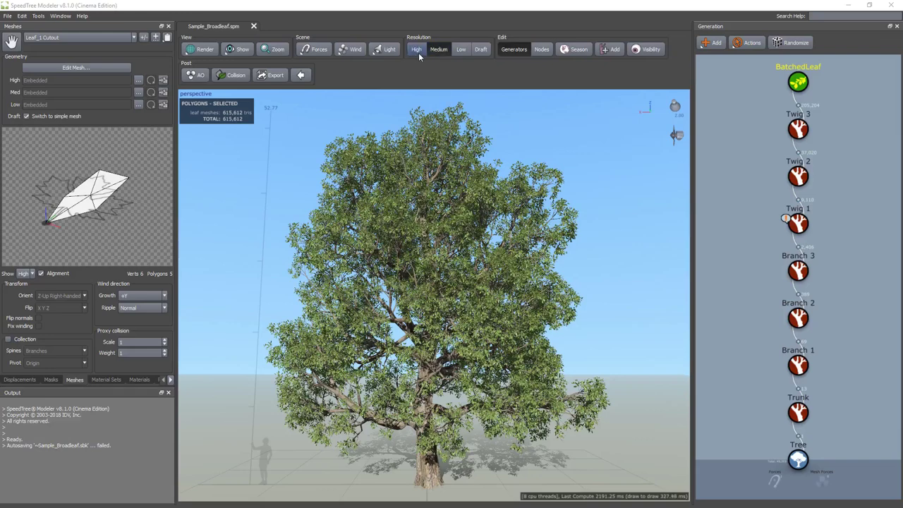
Compare the BatchedLeaf foliage at Low and Draft resolution, leaving the model set to Low
{"action": "left_click", "coordinate": [462, 49]}
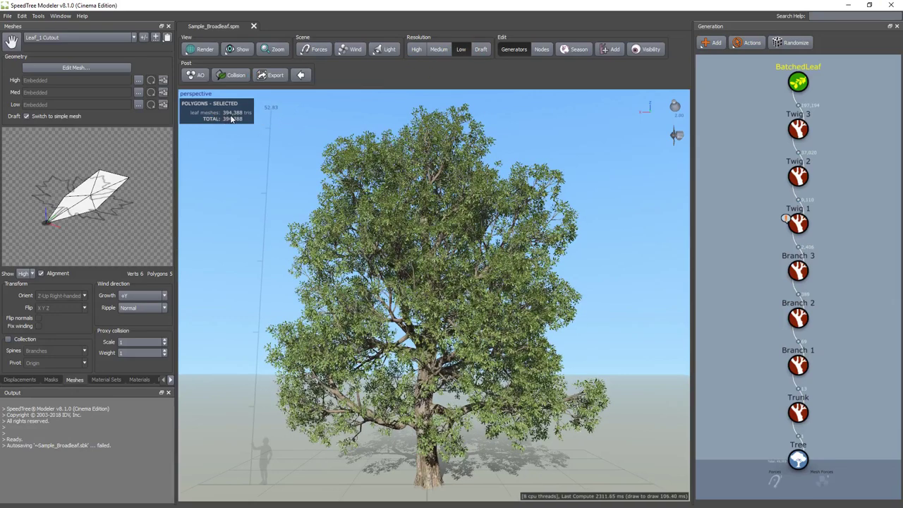
{"action": "left_click", "coordinate": [483, 50]}
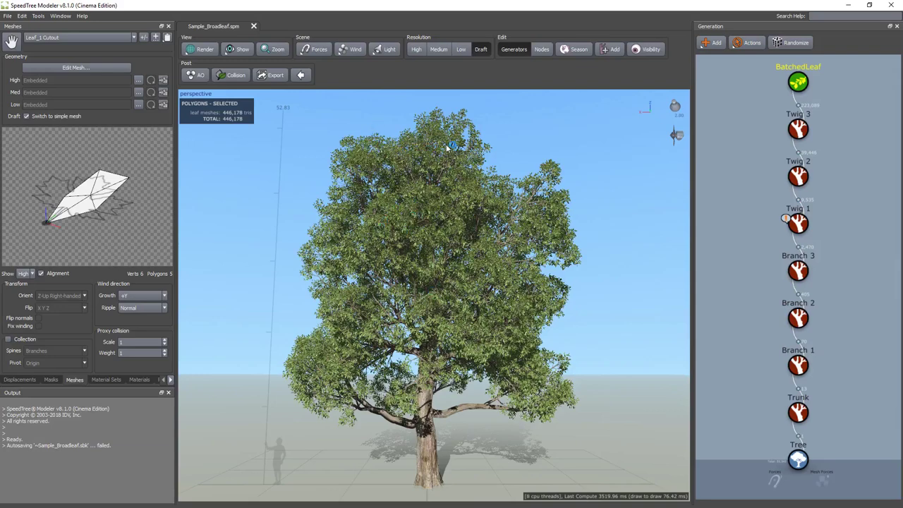
{"action": "left_click", "coordinate": [804, 83]}
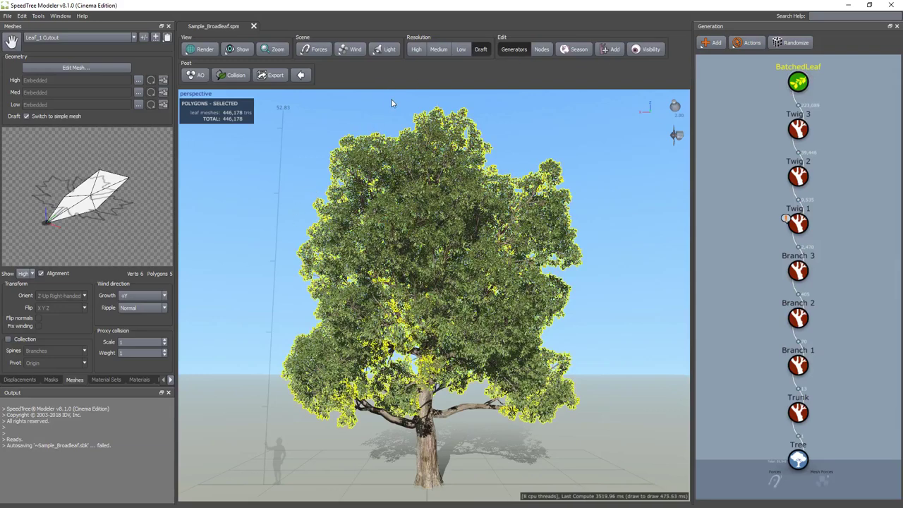
{"action": "left_click", "coordinate": [460, 51]}
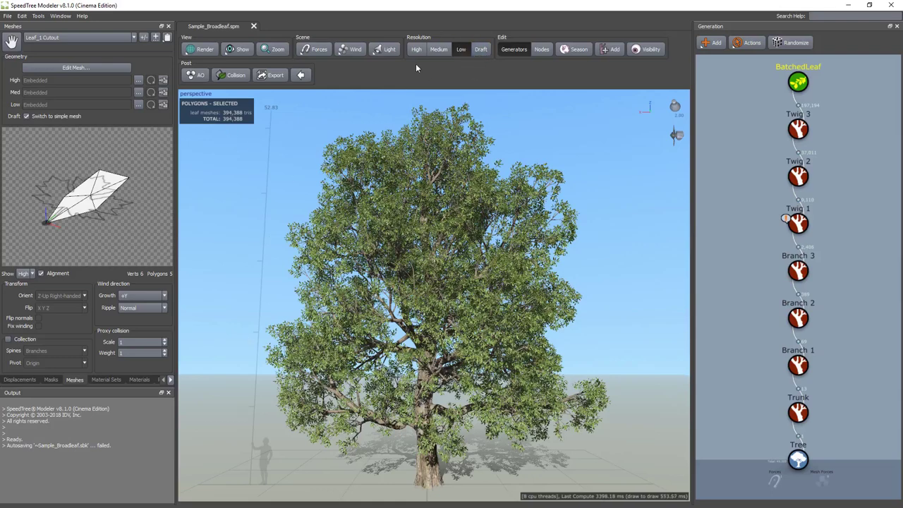
Export the selected low-resolution leaves as an FBX mesh, overwriting Sample_Broadleaf3 on the Desktop
{"action": "left_click", "coordinate": [8, 16]}
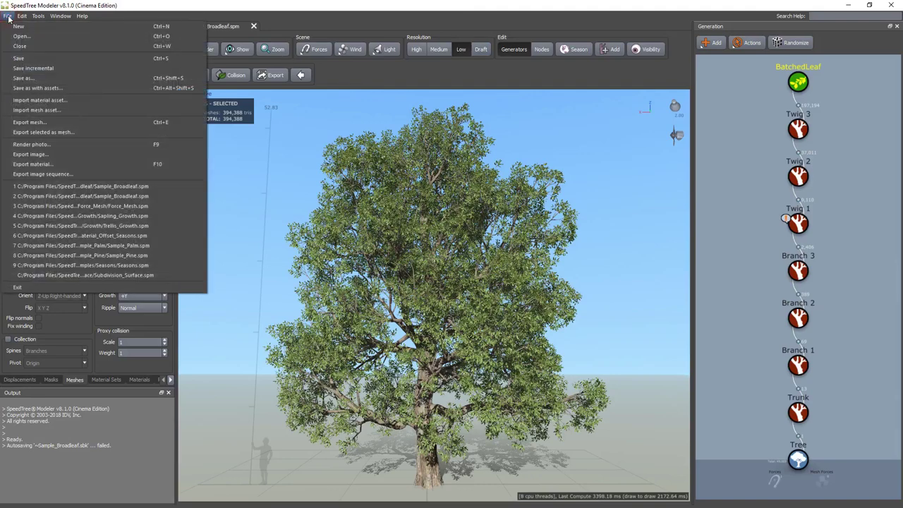
{"action": "left_click", "coordinate": [52, 133]}
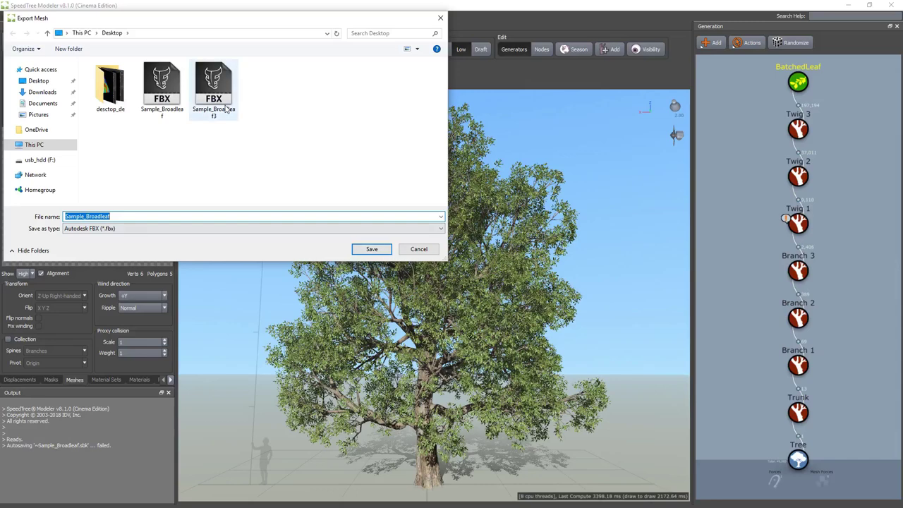
{"action": "double_click", "coordinate": [214, 88]}
{"action": "left_click", "coordinate": [477, 262]}
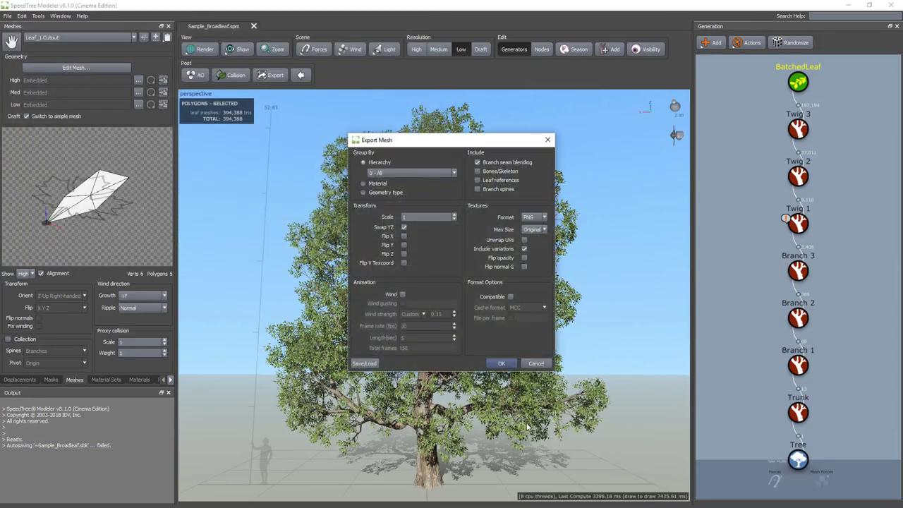
{"action": "left_click", "coordinate": [502, 363]}
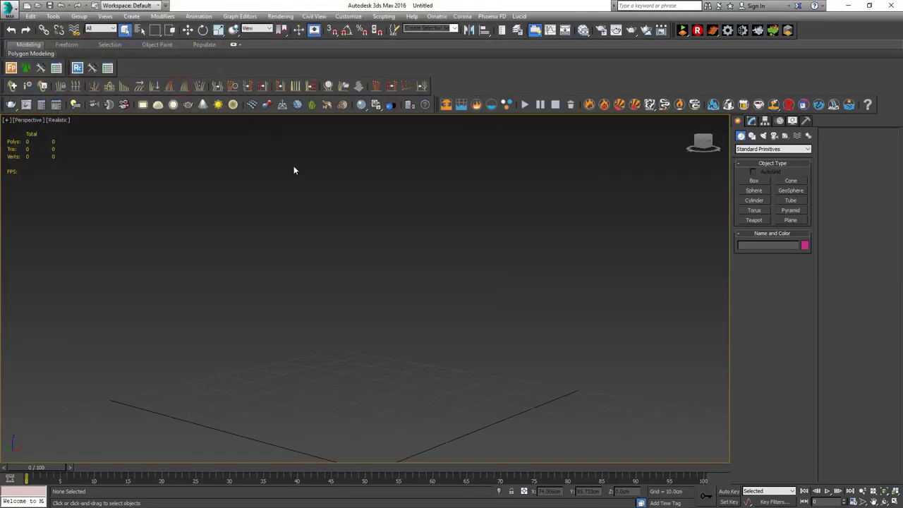
Switch to 3ds Max, import the Sample_Broadleaf FBX, and replace it in the scene with the Sample_Broadleaf3 FBX
{"action": "left_click", "coordinate": [520, 373]}
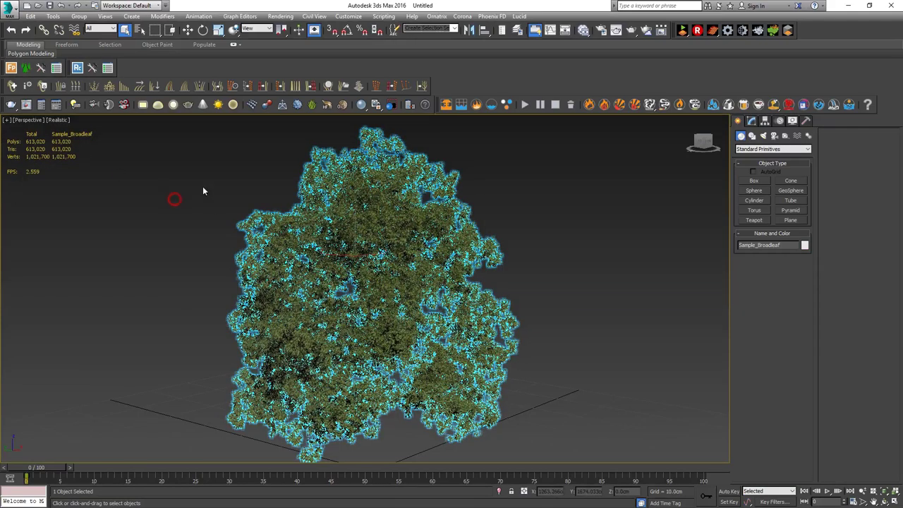
{"action": "key", "text": "Delete"}
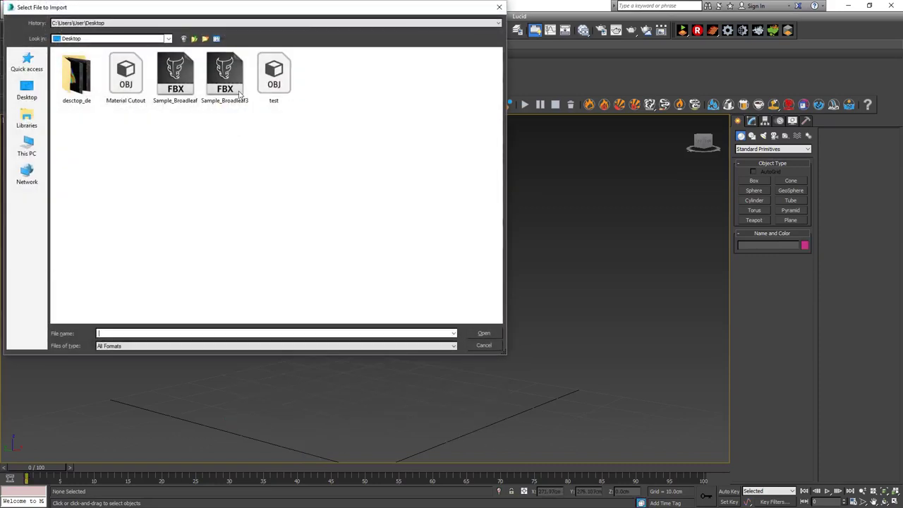
{"action": "double_click", "coordinate": [223, 89]}
{"action": "left_click", "coordinate": [503, 376]}
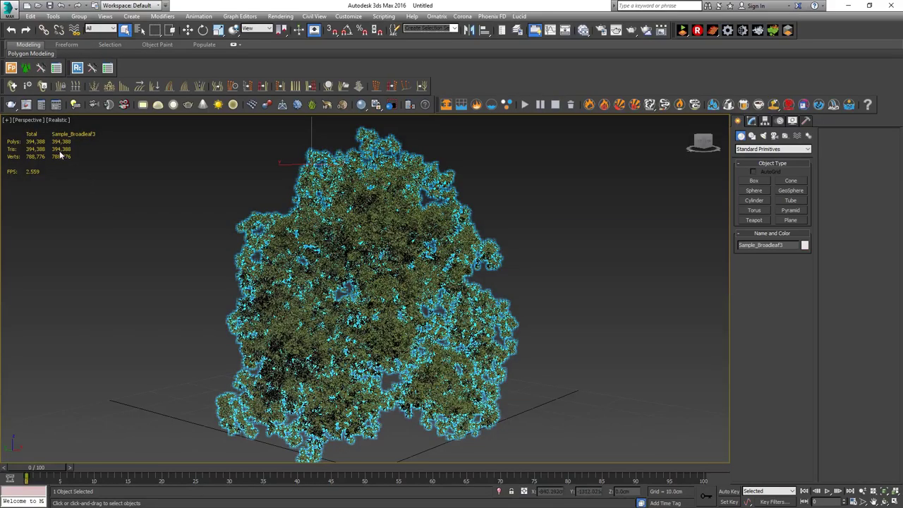
Examine the imported Sample_Broadleaf3 foliage up close and as a whole from several angles
{"action": "mouse_move", "coordinate": [229, 311]}
{"action": "middle_mouse_down", "text": "alt"}
{"action": "mouse_move", "coordinate": [183, 306]}
{"action": "mouse_move", "coordinate": [231, 311]}
{"action": "middle_mouse_up", "text": "alt"}
{"action": "scroll", "coordinate": [357, 393], "scroll_direction": "up", "scroll_amount": 10}
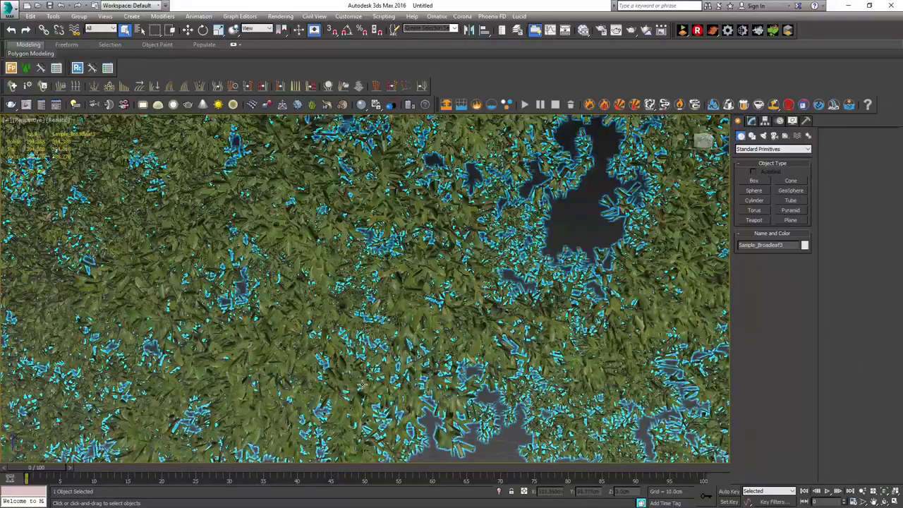
{"action": "scroll", "coordinate": [363, 385], "scroll_direction": "down", "scroll_amount": 10}
{"action": "middle_click_drag", "start_coordinate": [363, 385], "coordinate": [387, 308], "text": "alt"}
{"action": "scroll", "coordinate": [386, 307], "scroll_direction": "up", "scroll_amount": 10}
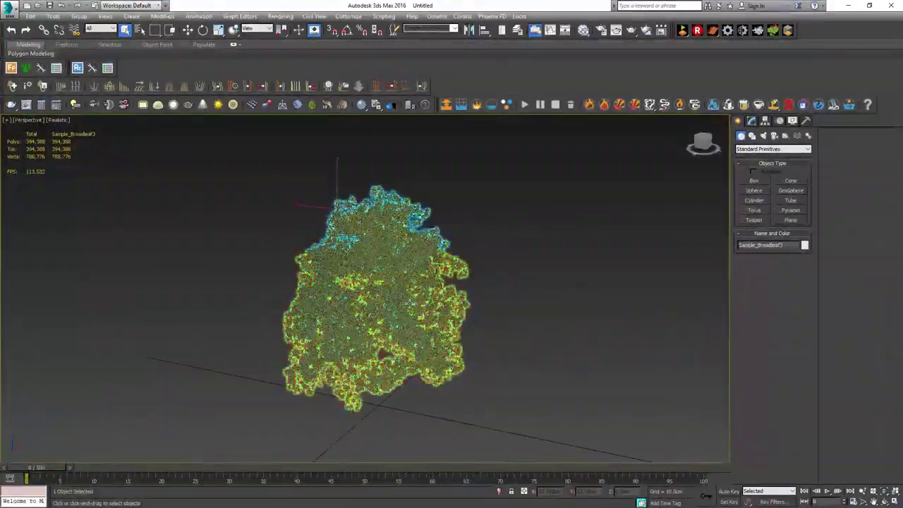
{"action": "scroll", "coordinate": [289, 299], "scroll_direction": "up", "scroll_amount": 10}
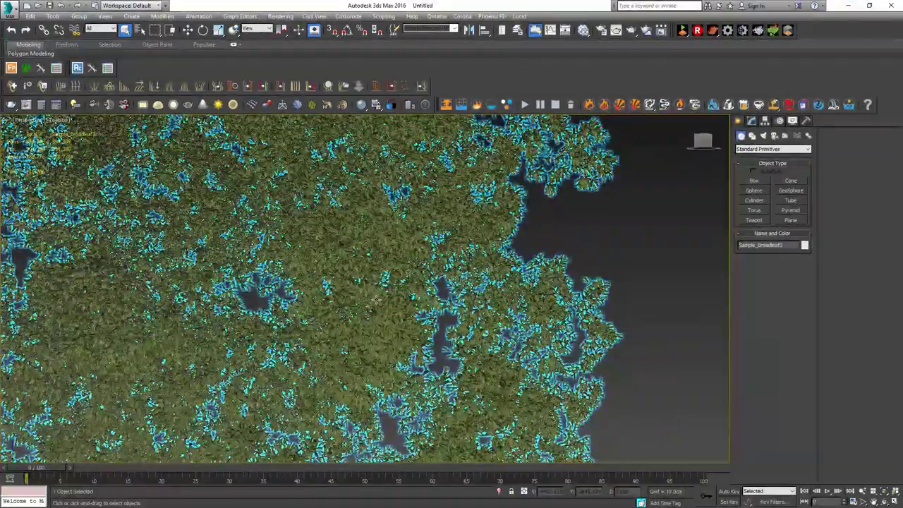
{"action": "scroll", "coordinate": [365, 288], "scroll_direction": "down", "scroll_amount": 6}
{"action": "scroll", "coordinate": [574, 312], "scroll_direction": "down", "scroll_amount": 10}
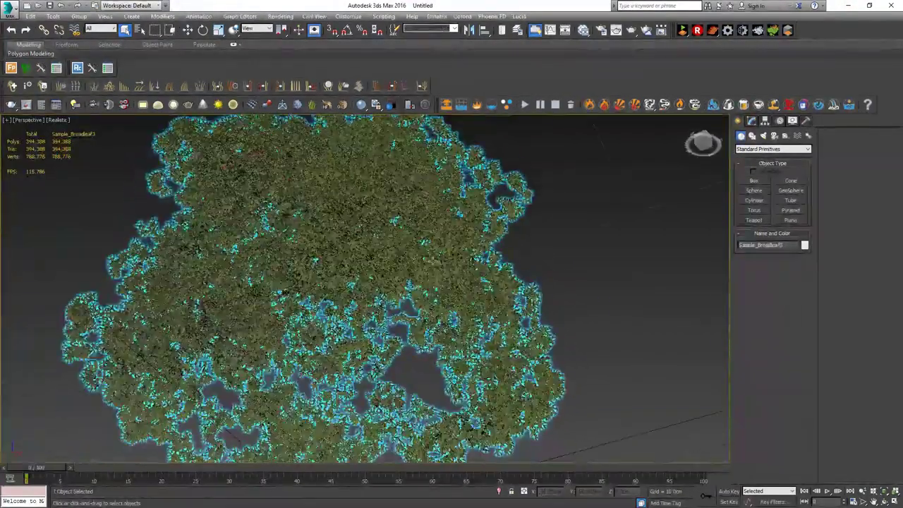
Select the imported Sample_Broadleaf3 foliage and delete it from the scene
{"action": "key", "text": "w"}
{"action": "left_click", "coordinate": [574, 311]}
{"action": "left_click_drag", "start_coordinate": [274, 165], "coordinate": [539, 398]}
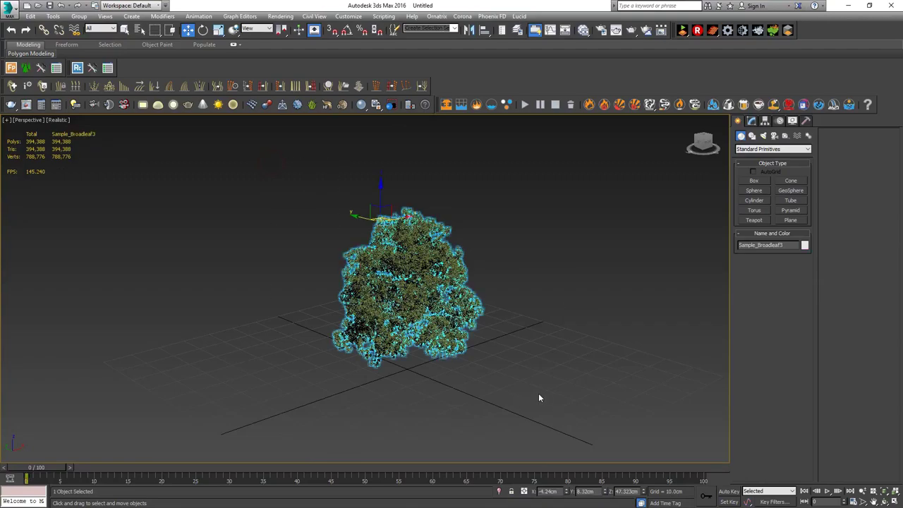
{"action": "scroll", "coordinate": [426, 332], "scroll_direction": "up", "scroll_amount": 3}
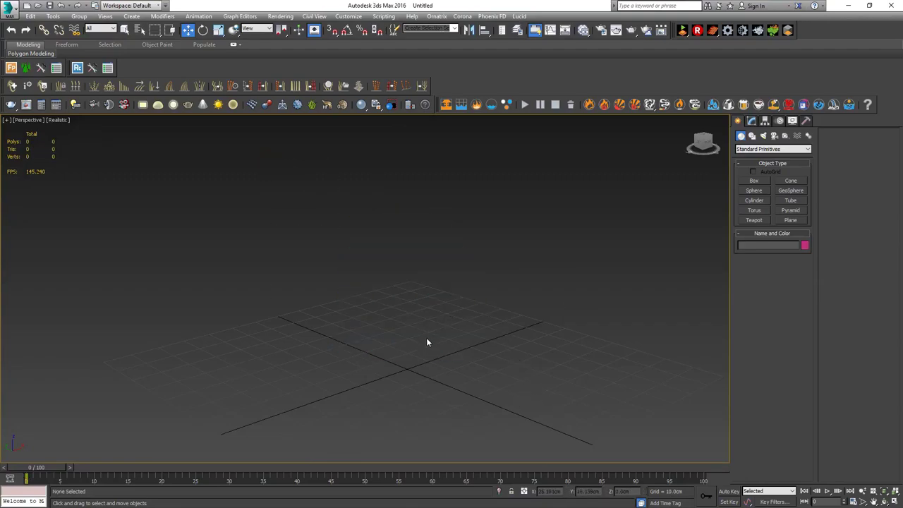
{"action": "scroll", "coordinate": [426, 289], "scroll_direction": "up", "scroll_amount": 10}
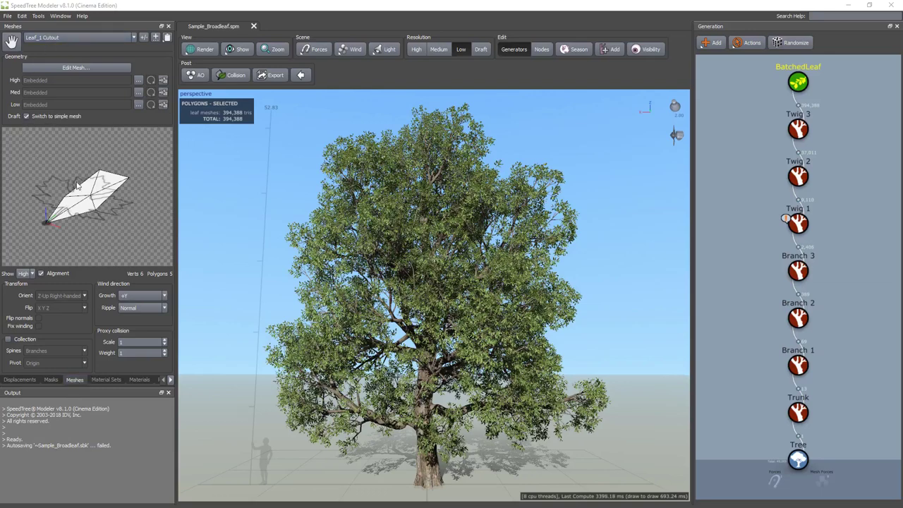
Switch to SpeedTree Modeler and save the high-resolution mesh of Leaf_1 Cutout as the OBJ file "Leaf_1 Cutout" on the Desktop
{"action": "left_click", "coordinate": [134, 38]}
{"action": "left_click", "coordinate": [134, 37]}
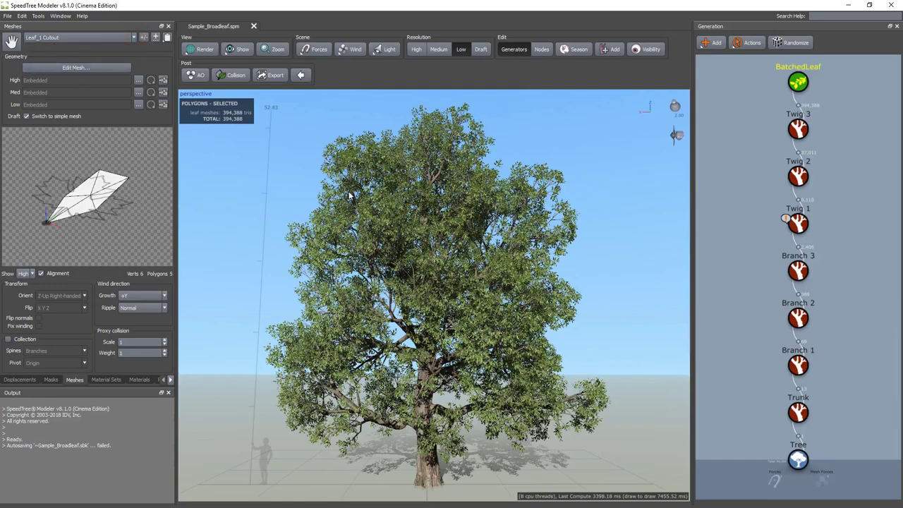
{"action": "left_click", "coordinate": [134, 37]}
{"action": "left_click", "coordinate": [85, 46]}
{"action": "left_click", "coordinate": [163, 80]}
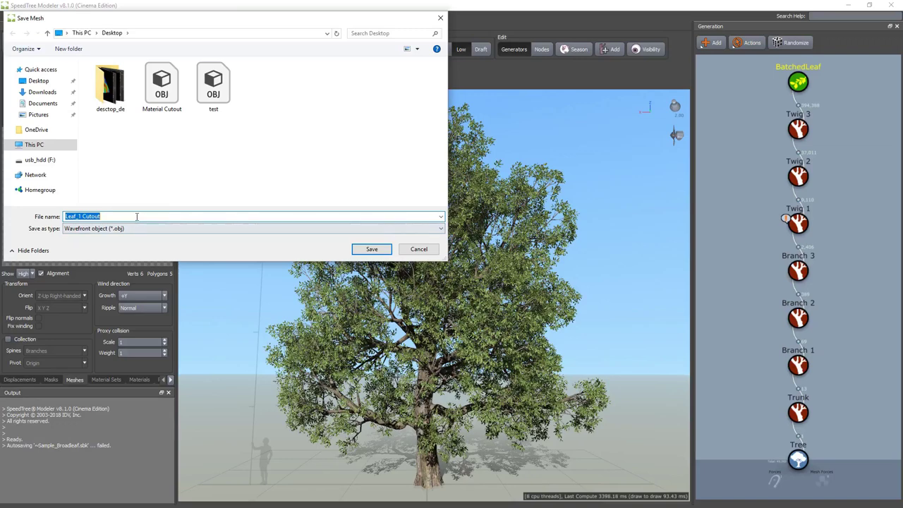
{"action": "left_click", "coordinate": [371, 249]}
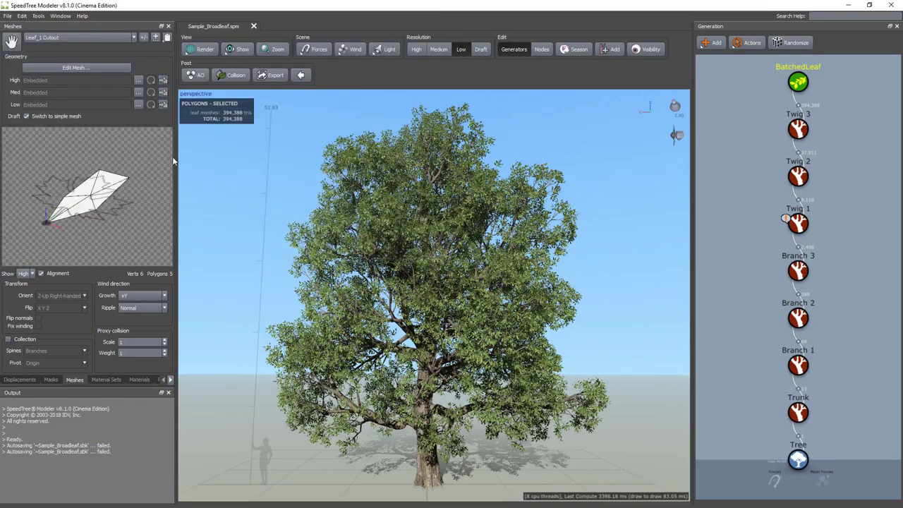
Save the low-resolution mesh of the leaf as the OBJ file "Leaf_1 Cutout_low" on the Desktop
{"action": "left_click", "coordinate": [163, 105]}
{"action": "left_click", "coordinate": [112, 216]}
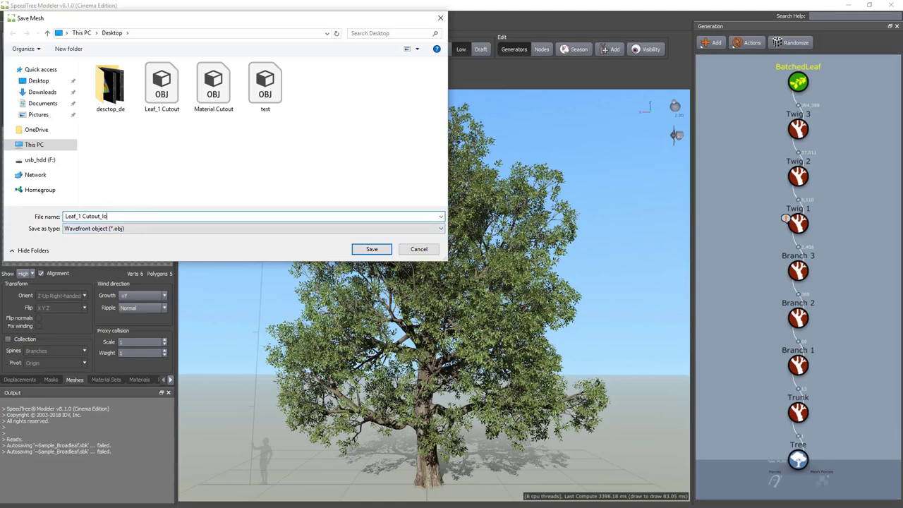
{"action": "key", "text": "Return"}
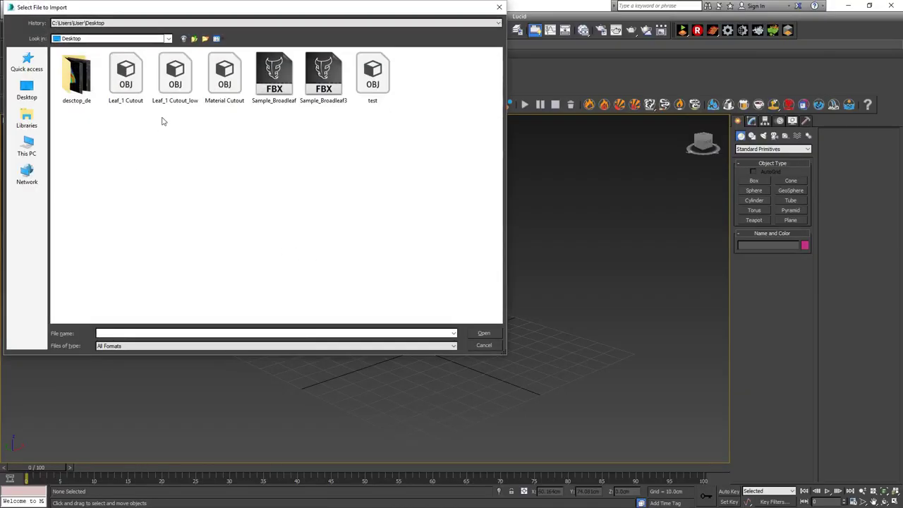
Switch to 3ds Max, import the "Leaf_1 Cutout" OBJ, and display its edged faces
{"action": "double_click", "coordinate": [126, 74]}
{"action": "left_click", "coordinate": [376, 416]}
{"action": "middle_click_drag", "start_coordinate": [403, 411], "coordinate": [472, 327], "text": "alt"}
{"action": "key", "text": "F4"}
{"action": "middle_click_drag", "start_coordinate": [414, 335], "coordinate": [438, 331], "text": "alt"}
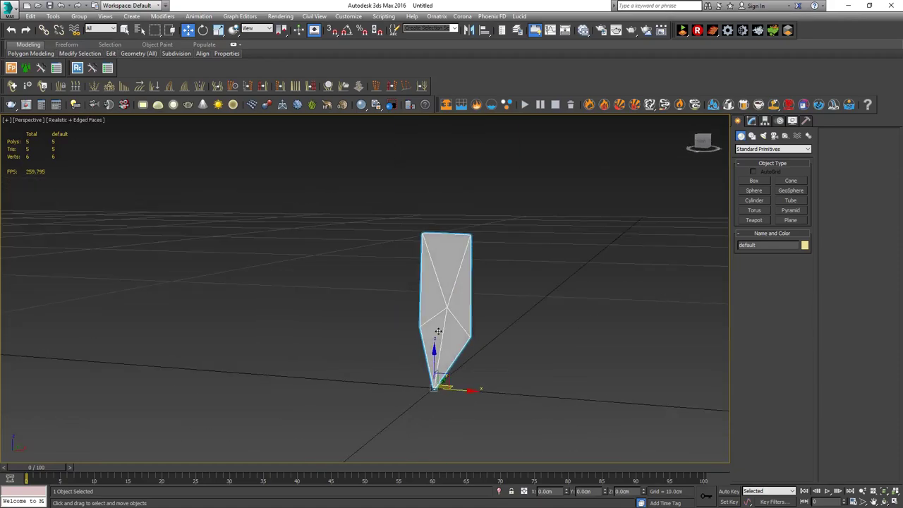
Delete the imported leaf mesh, import the "Leaf_1 Cutout_low" OBJ, and inspect the new leaf in the viewport
{"action": "key", "text": "Delete"}
{"action": "key", "text": "ctrl+i"}
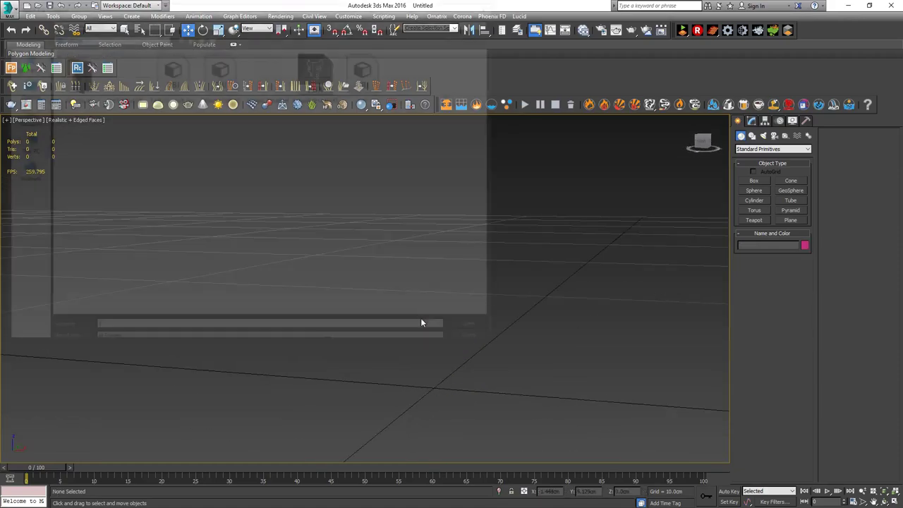
{"action": "double_click", "coordinate": [176, 78]}
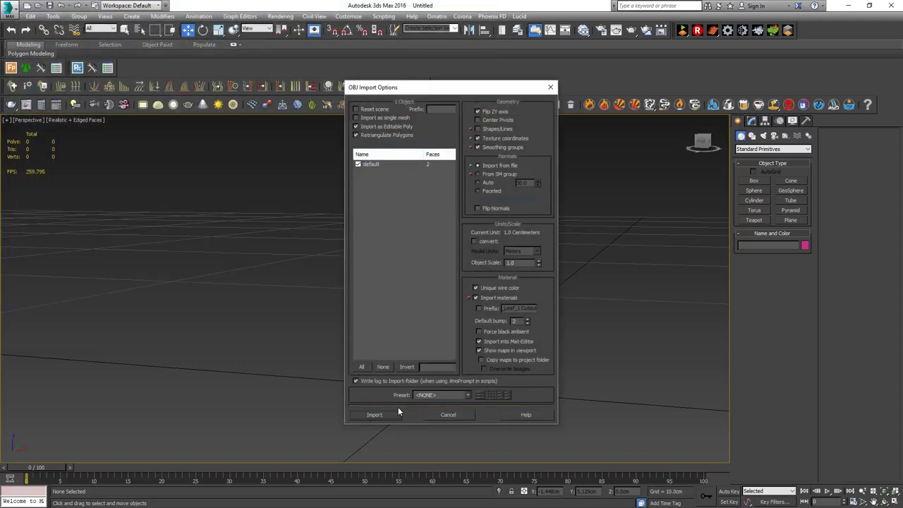
{"action": "left_click", "coordinate": [395, 417]}
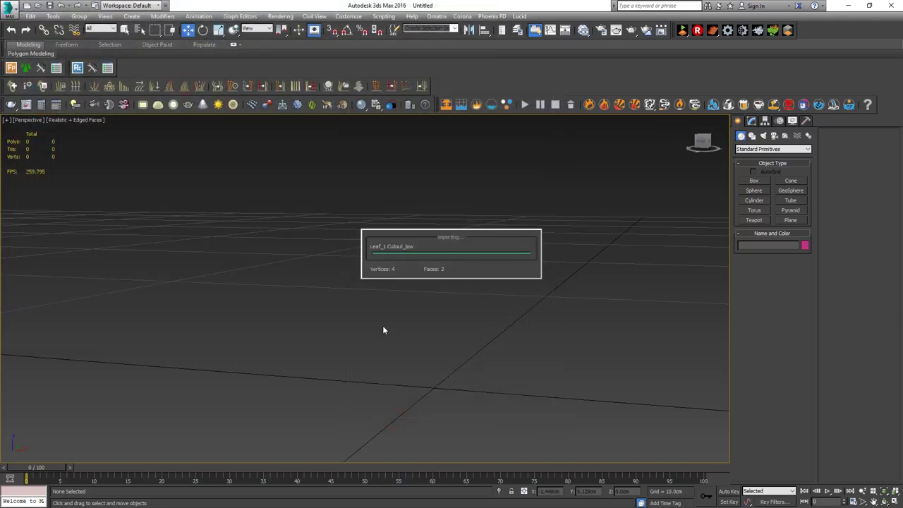
{"action": "key", "text": "z"}
{"action": "scroll", "coordinate": [387, 302], "scroll_direction": "down", "scroll_amount": 4}
{"action": "scroll", "coordinate": [385, 300], "scroll_direction": "up", "scroll_amount": 2}
{"action": "middle_click_drag", "start_coordinate": [385, 301], "coordinate": [312, 309], "text": "alt"}
{"action": "mouse_move", "coordinate": [364, 351]}
{"action": "middle_mouse_down", "text": "alt"}
{"action": "mouse_move", "coordinate": [403, 317]}
{"action": "mouse_move", "coordinate": [403, 332]}
{"action": "mouse_move", "coordinate": [375, 359]}
{"action": "mouse_move", "coordinate": [381, 350]}
{"action": "middle_mouse_up", "text": "alt"}
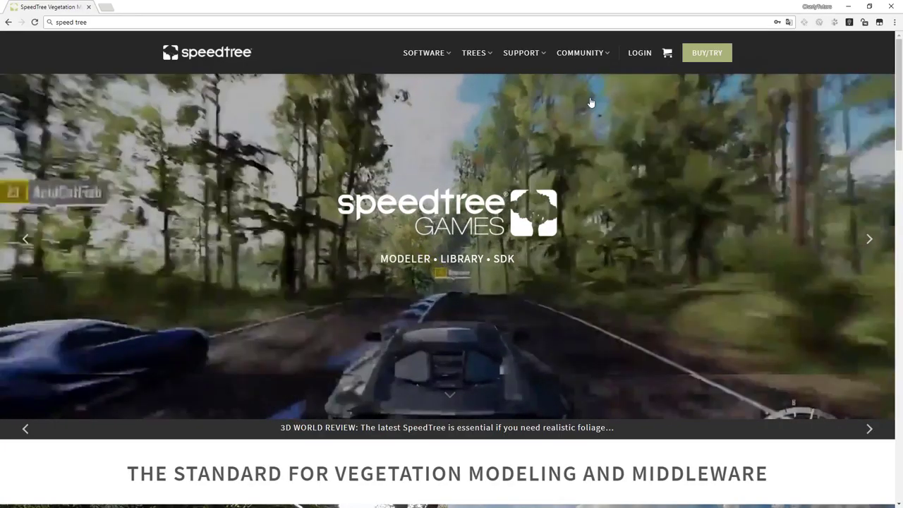
Open the SpeedTree 8 Modeler documentation from the website's support section and go to the Cinema 4D importing page
{"action": "mouse_move", "coordinate": [519, 58]}
{"action": "left_click", "coordinate": [526, 126]}
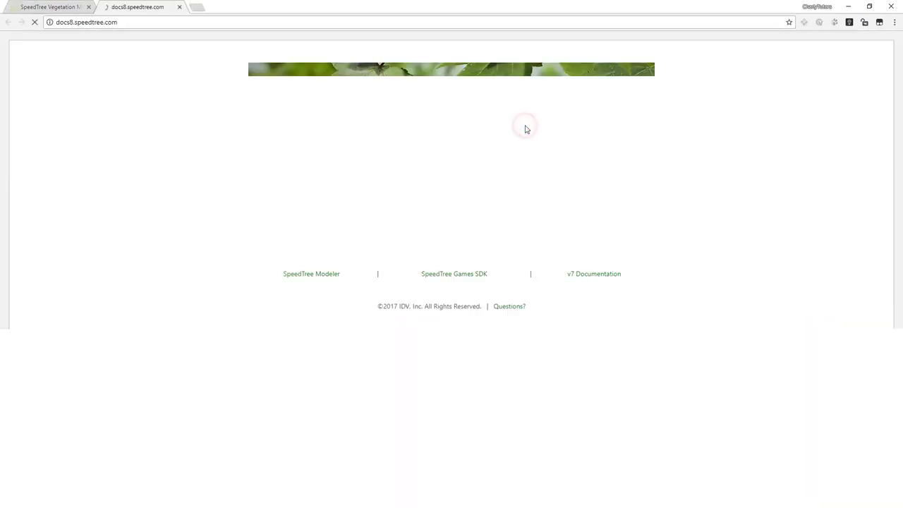
{"action": "left_click", "coordinate": [326, 275]}
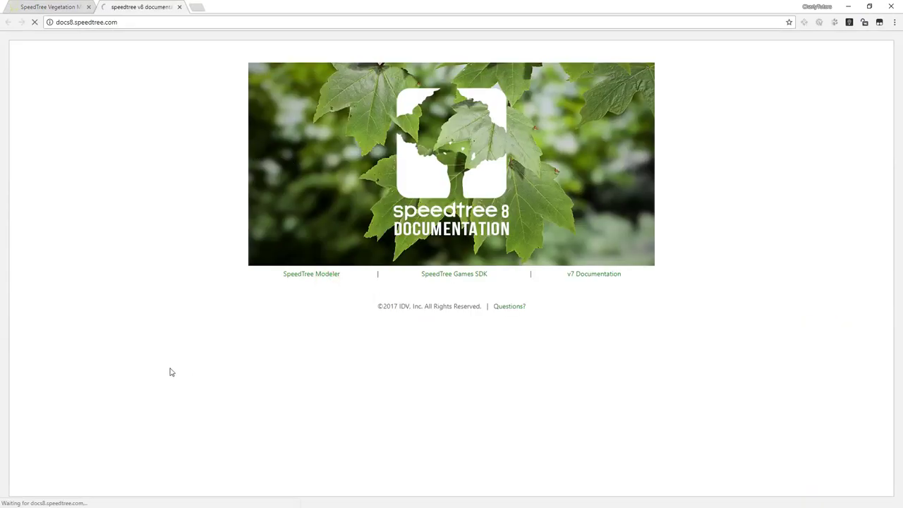
{"action": "scroll", "coordinate": [157, 227], "scroll_direction": "down", "scroll_amount": 2}
{"action": "scroll", "coordinate": [152, 225], "scroll_direction": "down", "scroll_amount": 7}
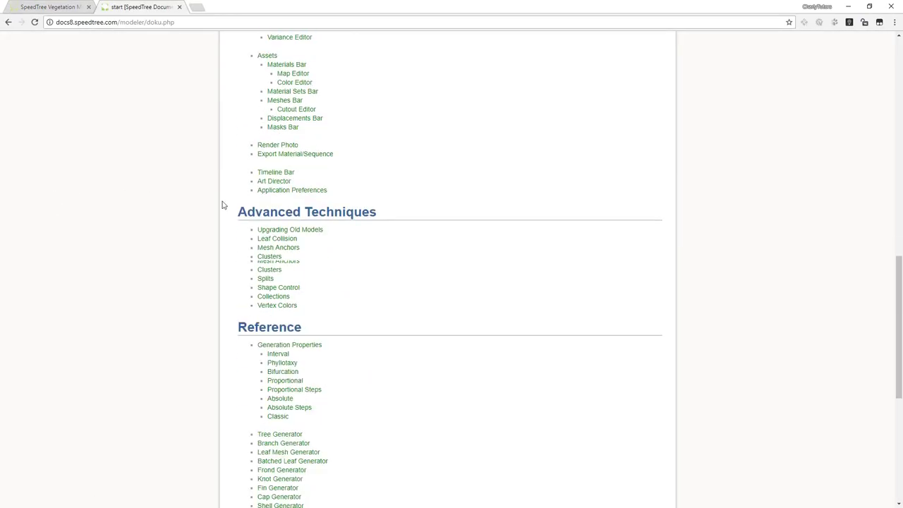
{"action": "scroll", "coordinate": [229, 233], "scroll_direction": "up", "scroll_amount": 4}
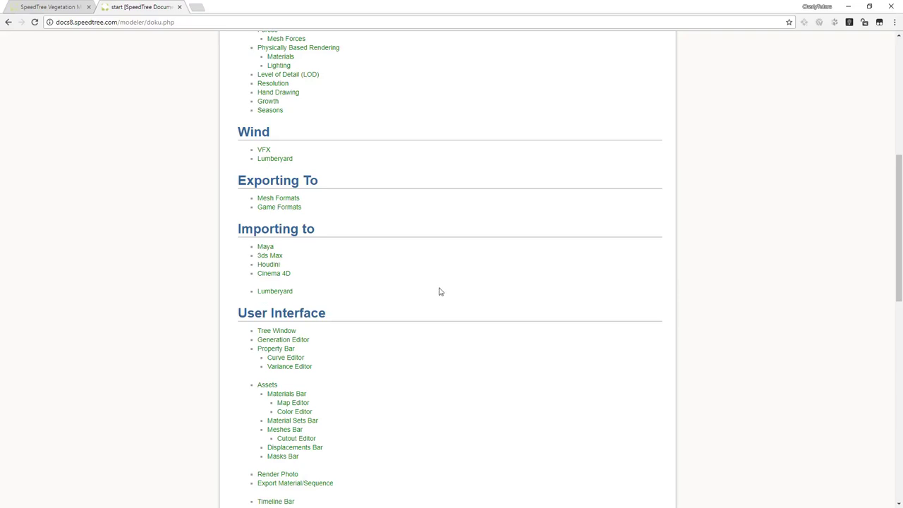
{"action": "left_click", "coordinate": [279, 274]}
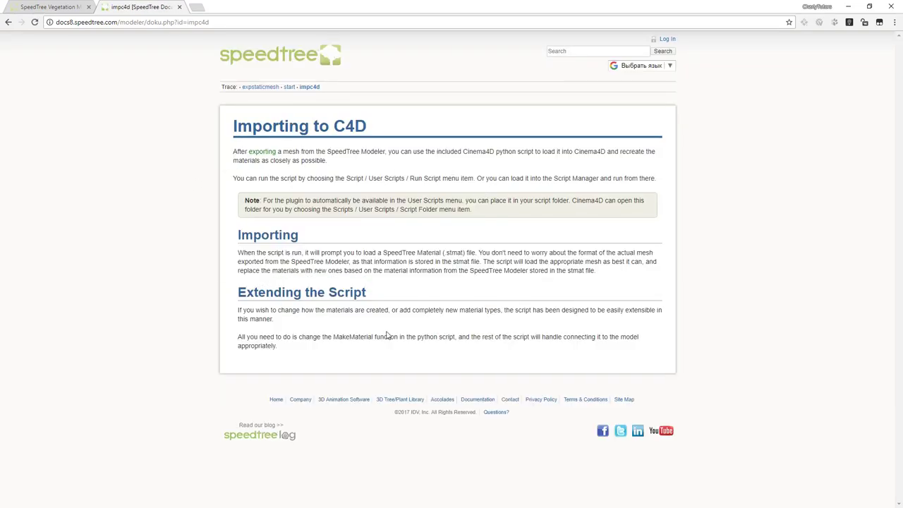
Review the linked Exporting Meshes page to its end, and return to the Cinema 4D notes on importing
{"action": "left_click", "coordinate": [262, 153]}
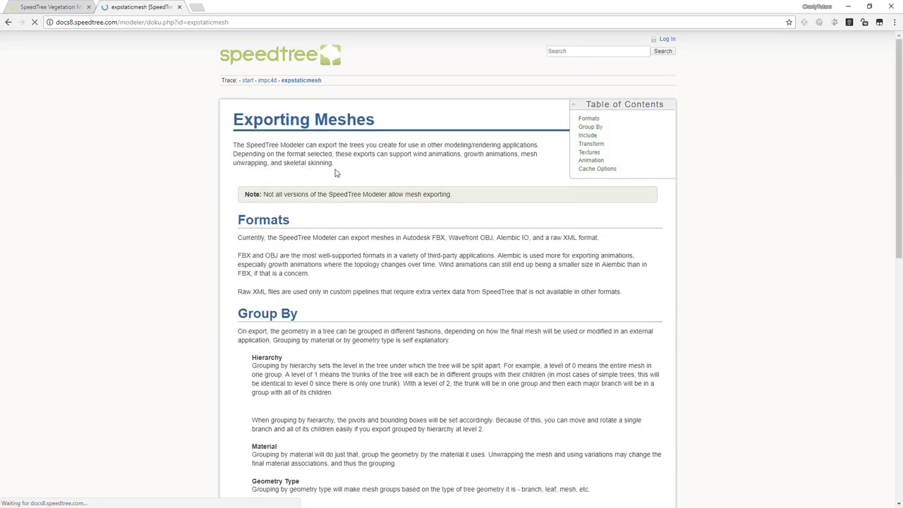
{"action": "scroll", "coordinate": [336, 172], "scroll_direction": "down", "scroll_amount": 15}
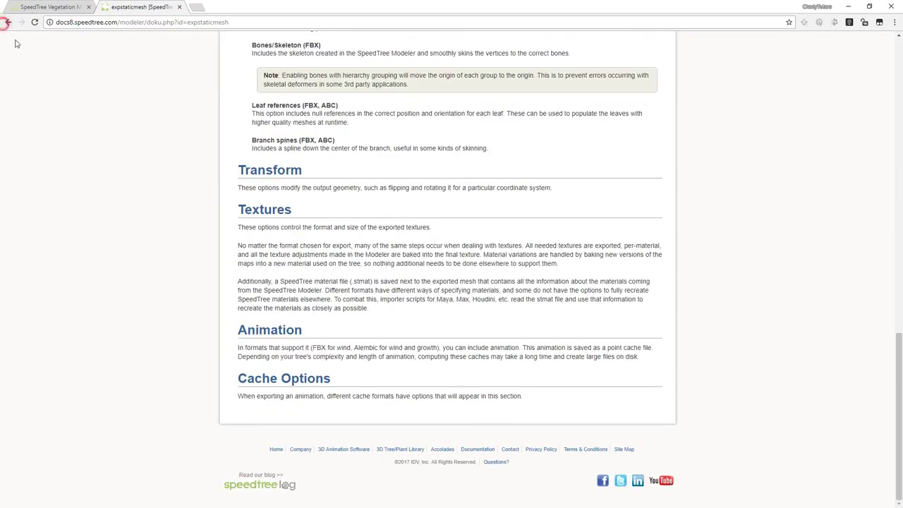
{"action": "left_click", "coordinate": [8, 22]}
{"action": "left_click_drag", "start_coordinate": [599, 235], "coordinate": [656, 262]}
{"action": "left_click", "coordinate": [487, 207]}
Switch to the SpeedTree Cinema v8.1.0 scripts folder, check the Cinema4D subfolder's contents, and copy the scripts folder path
{"action": "left_click", "coordinate": [848, 6]}
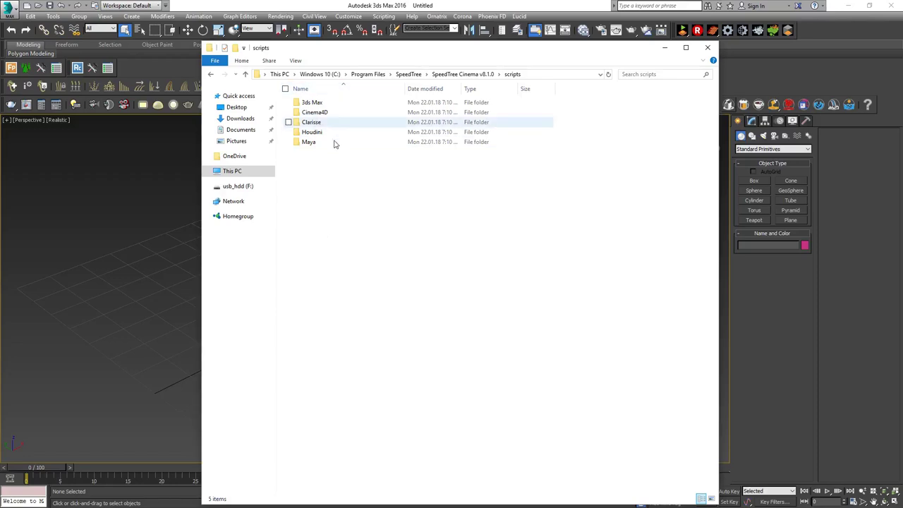
{"action": "double_click", "coordinate": [324, 113]}
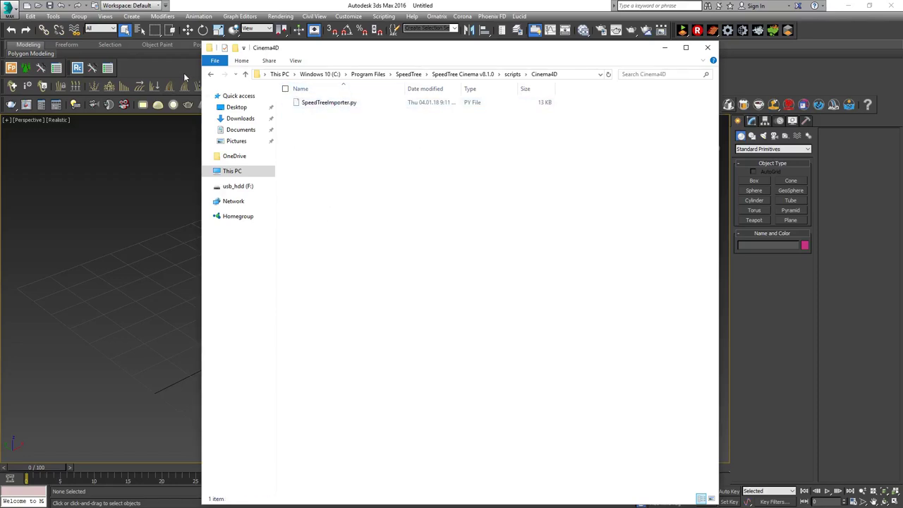
{"action": "left_click", "coordinate": [210, 74]}
{"action": "left_click", "coordinate": [541, 74]}
{"action": "key", "text": "ctrl+c"}
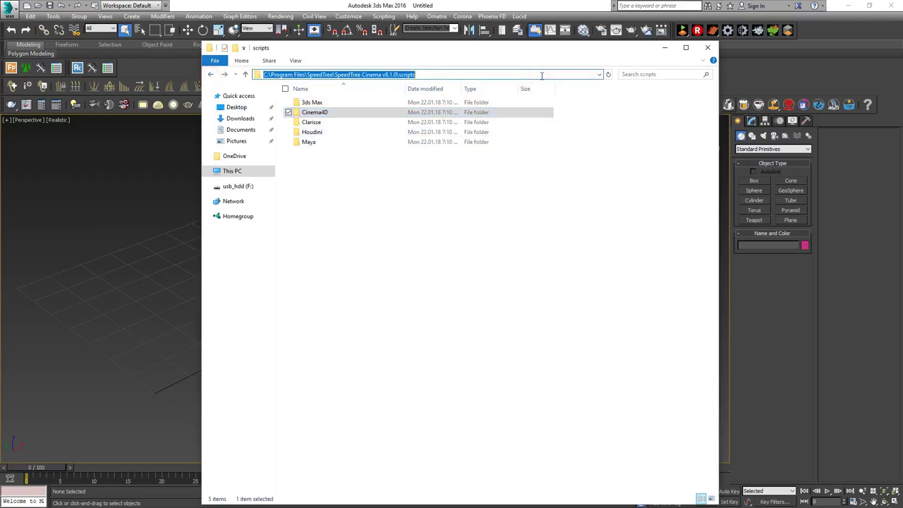
{"action": "left_click", "coordinate": [707, 48]}
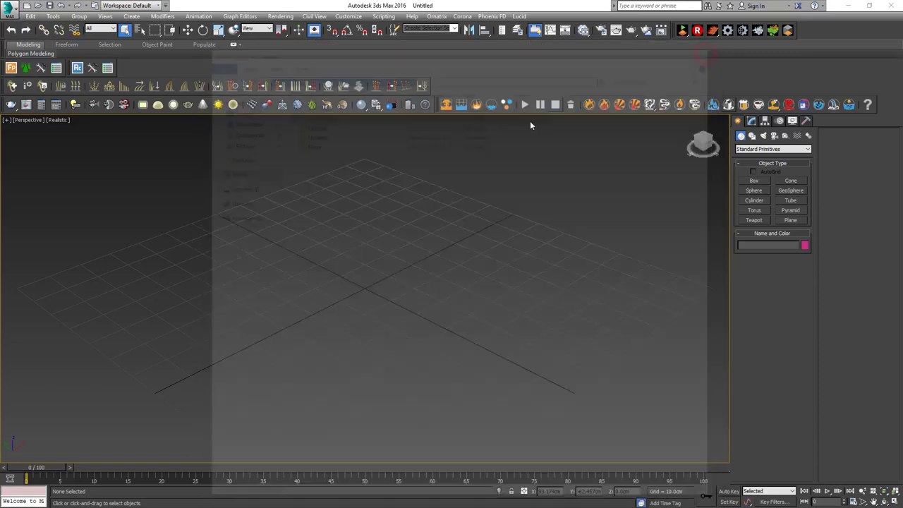
Run the SpeedTree importer script in 3ds Max from the "3ds Max" subfolder of the copied scripts path
{"action": "left_click", "coordinate": [384, 16]}
{"action": "left_click", "coordinate": [398, 96]}
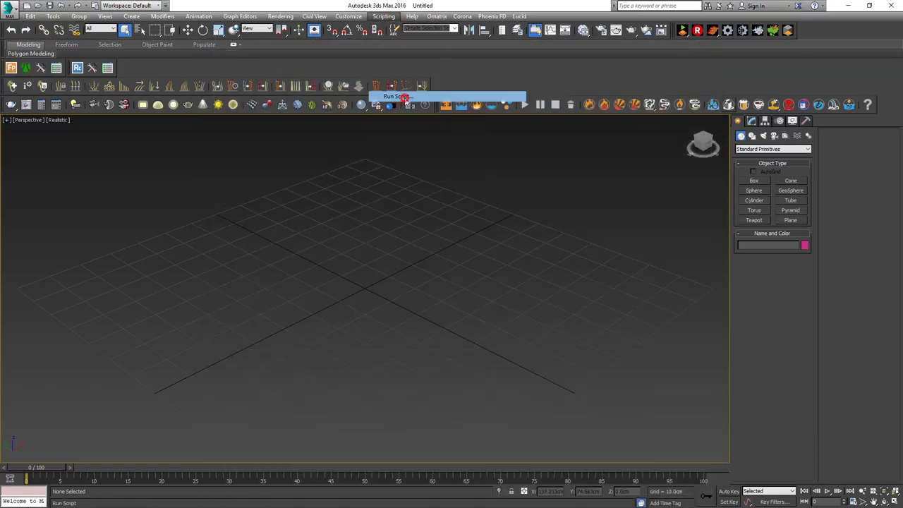
{"action": "key", "text": "ctrl+v"}
{"action": "key", "text": "Return"}
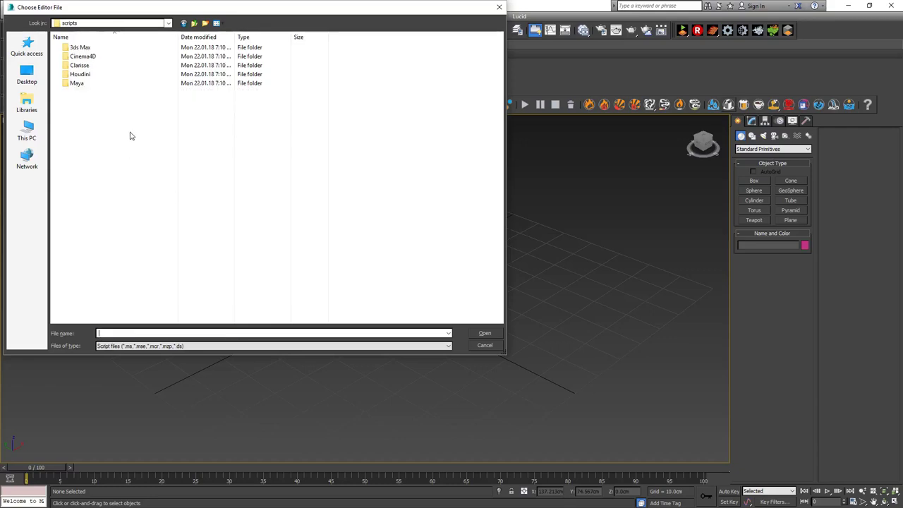
{"action": "double_click", "coordinate": [81, 46]}
{"action": "left_click", "coordinate": [91, 49]}
{"action": "double_click", "coordinate": [92, 50]}
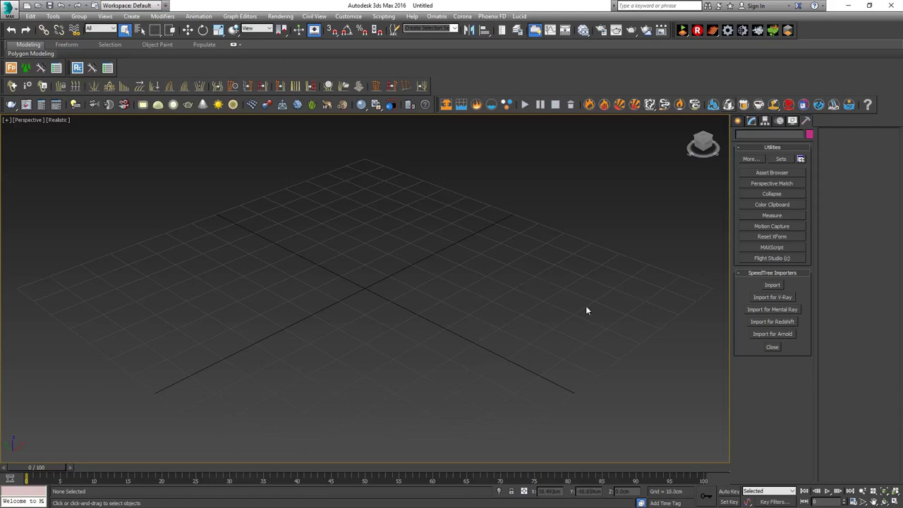
Import Sample_Broadleaf.stmat from the Desktop with the SpeedTree importer for V-Ray, and deselect the imported tree
{"action": "left_click", "coordinate": [780, 299]}
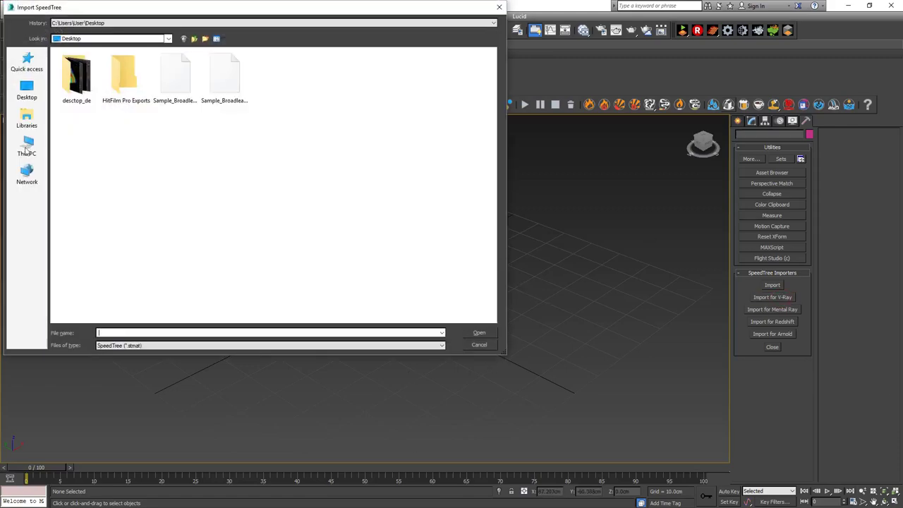
{"action": "left_click", "coordinate": [27, 91]}
{"action": "left_click", "coordinate": [328, 112]}
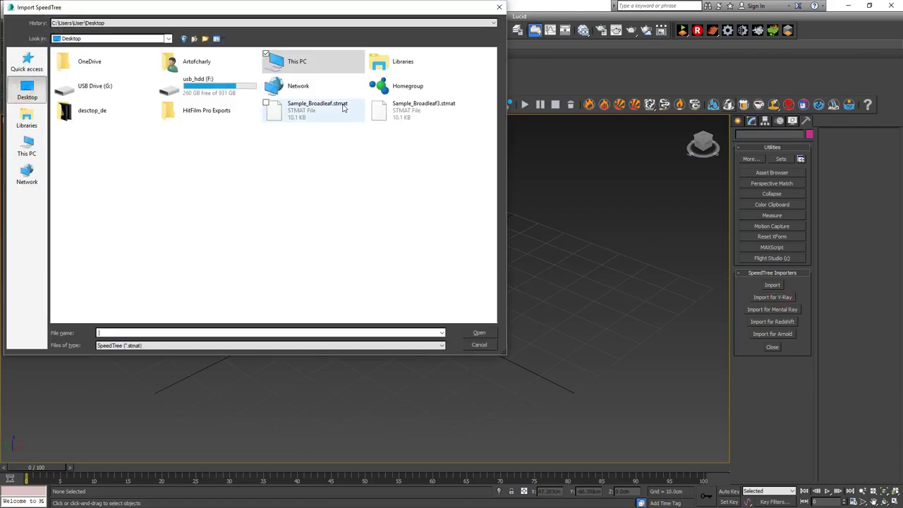
{"action": "left_click", "coordinate": [385, 109]}
{"action": "left_click", "coordinate": [317, 107]}
{"action": "left_click", "coordinate": [375, 111]}
{"action": "left_click", "coordinate": [332, 113]}
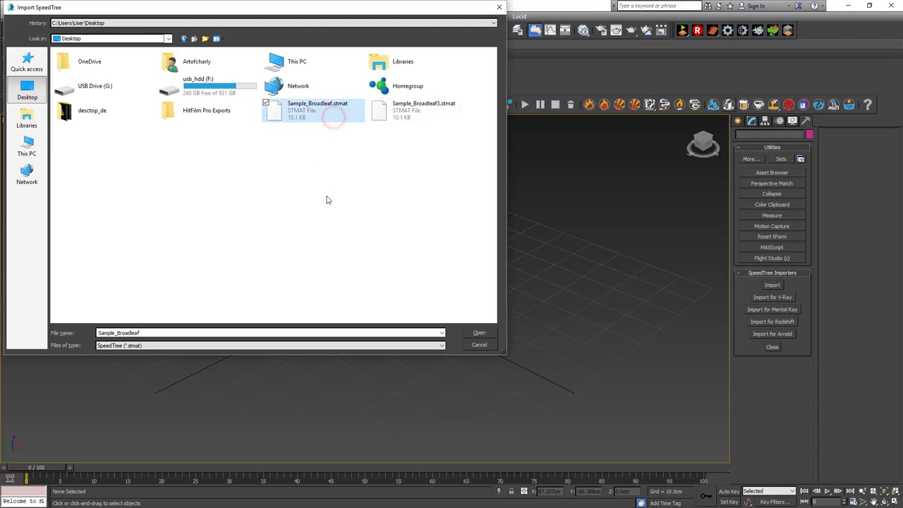
{"action": "left_click", "coordinate": [329, 175]}
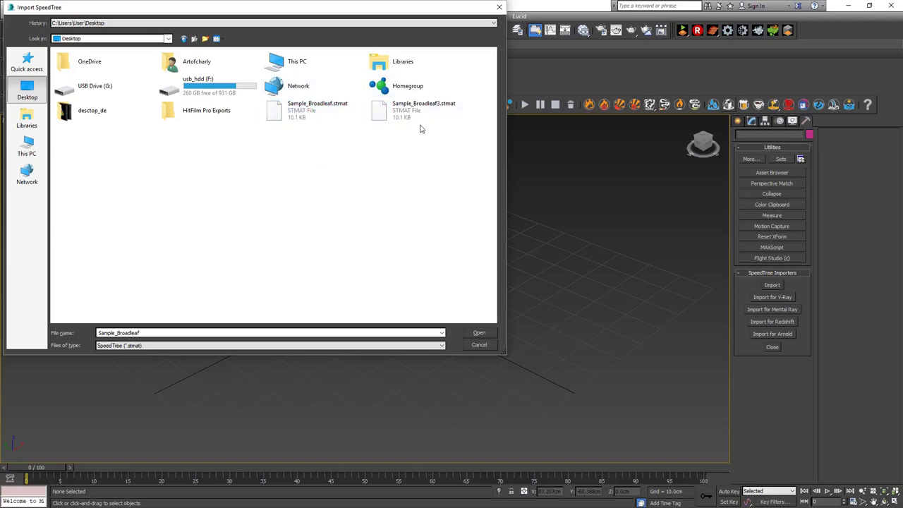
{"action": "double_click", "coordinate": [319, 113]}
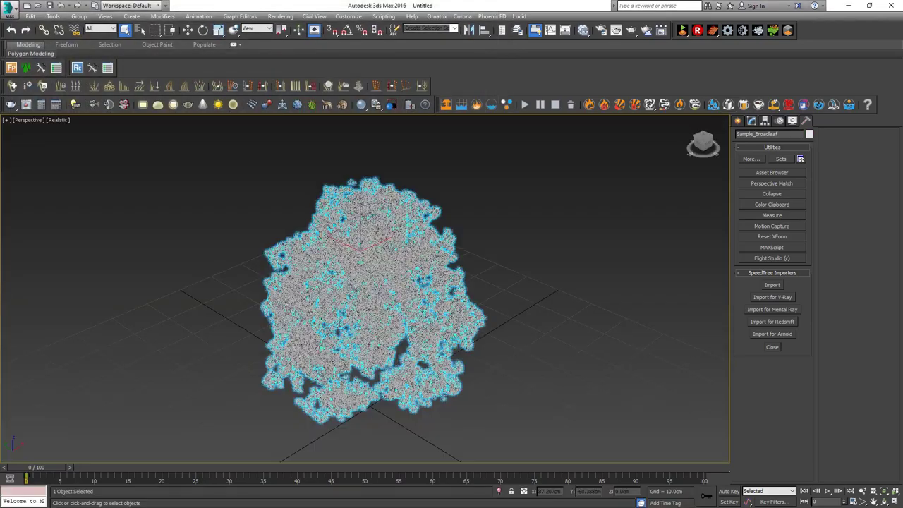
{"action": "middle_click_drag", "start_coordinate": [522, 205], "coordinate": [490, 247], "text": "alt"}
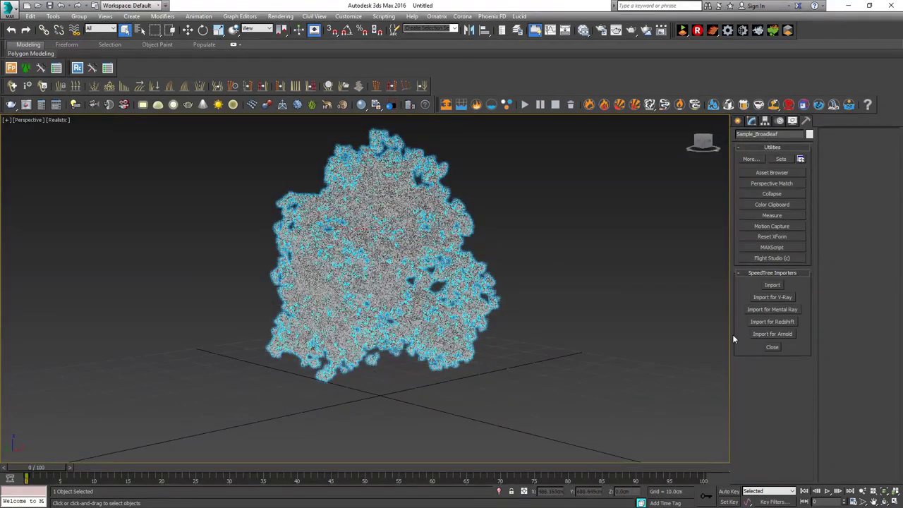
{"action": "left_click", "coordinate": [540, 245]}
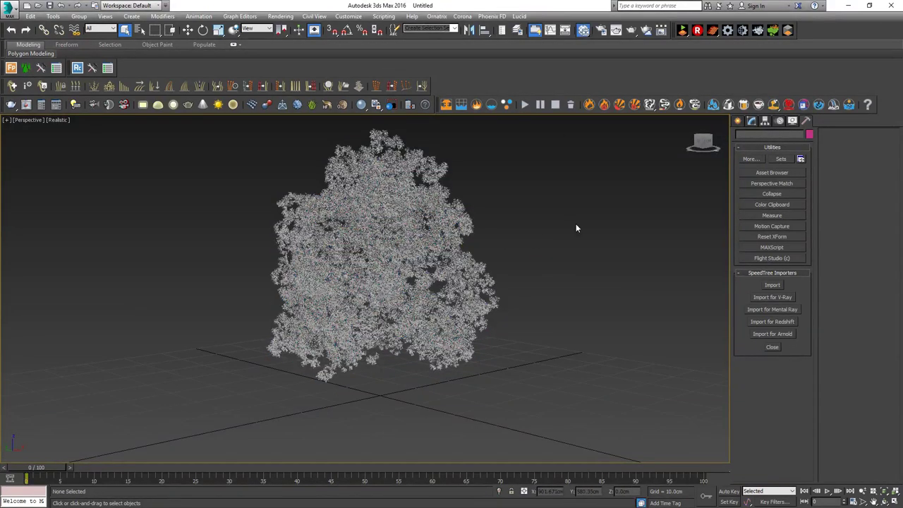
Load the imported tree's material into the Slate Material Editor by picking it from the object
{"action": "key", "text": "m"}
{"action": "left_click", "coordinate": [522, 171]}
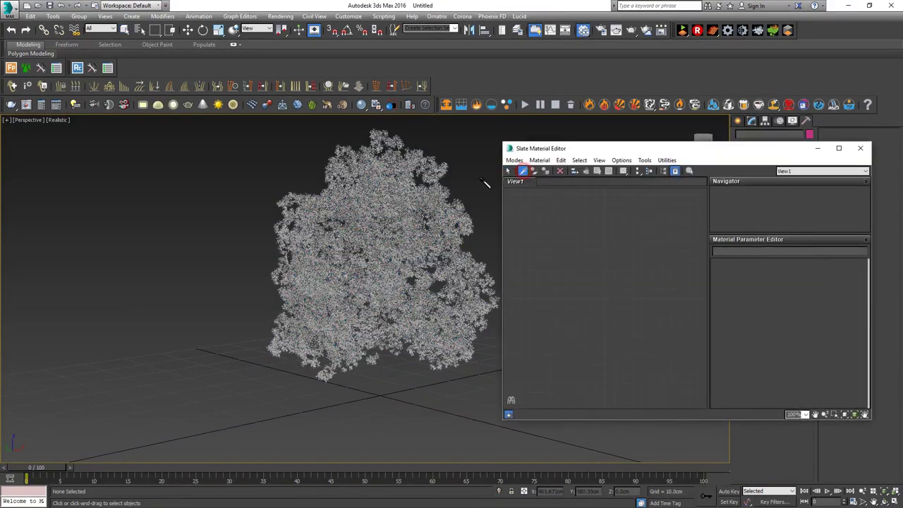
{"action": "left_click", "coordinate": [417, 196]}
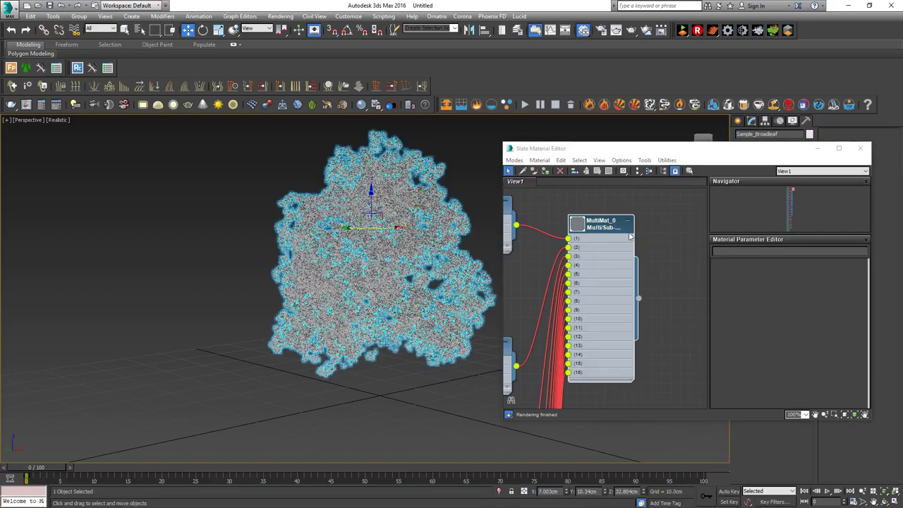
Examine the tree's Multi/Sub-Object material network, including the VRay2Sided leaf materials and their bitmaps, and close the material editor
{"action": "scroll", "coordinate": [565, 228], "scroll_direction": "down", "scroll_amount": 8}
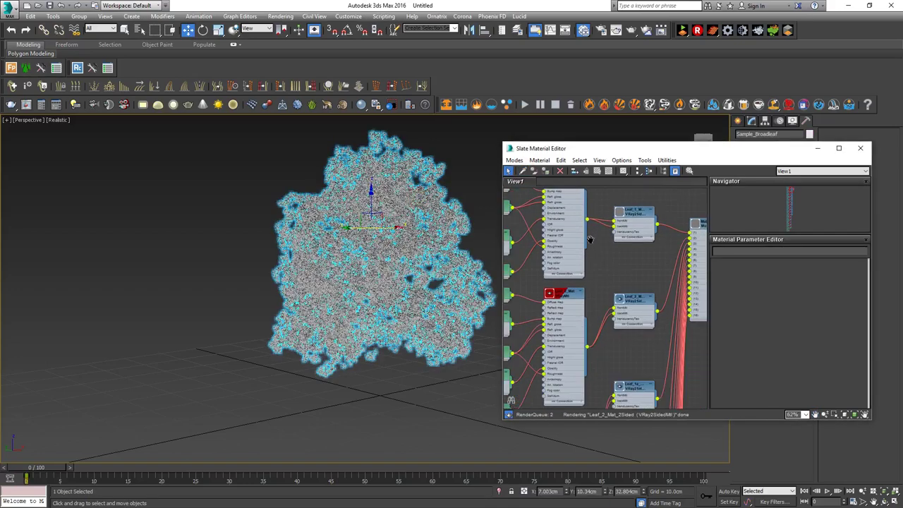
{"action": "scroll", "coordinate": [619, 278], "scroll_direction": "up", "scroll_amount": 5}
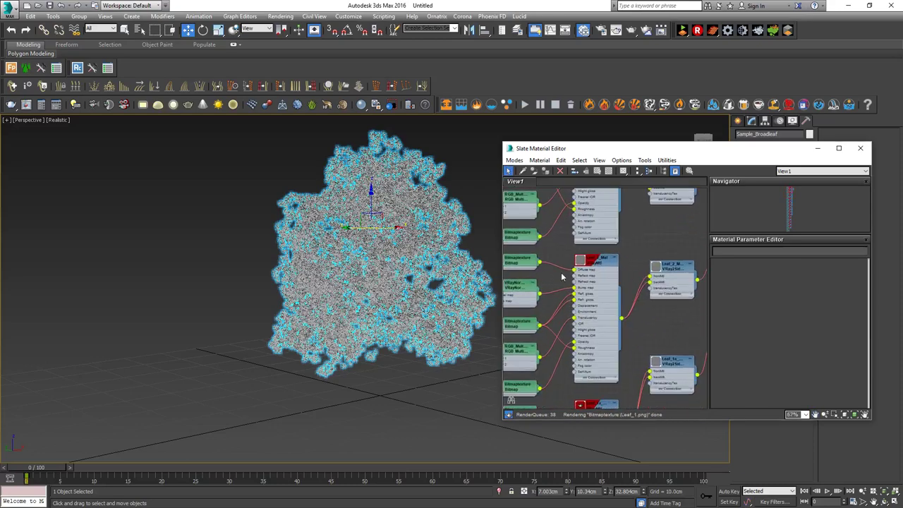
{"action": "middle_click_drag", "start_coordinate": [690, 273], "coordinate": [620, 279]}
{"action": "scroll", "coordinate": [621, 279], "scroll_direction": "up", "scroll_amount": 4}
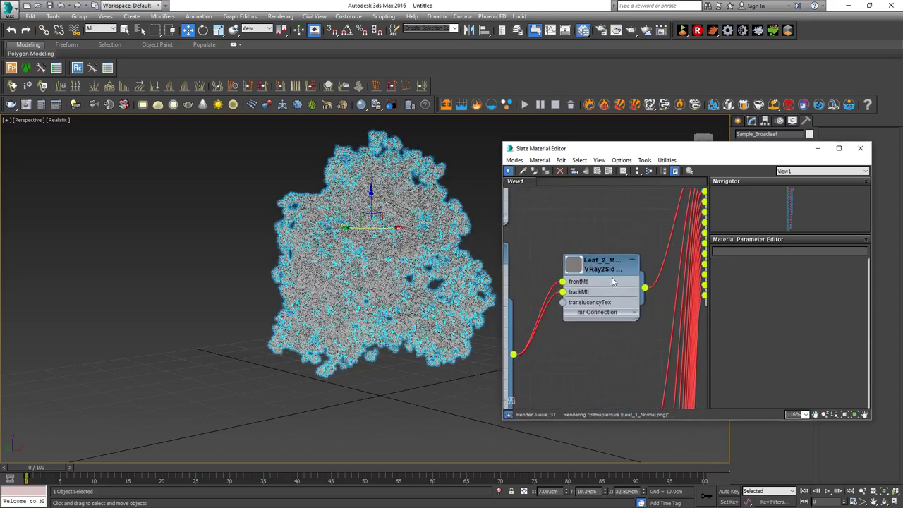
{"action": "scroll", "coordinate": [618, 281], "scroll_direction": "down", "scroll_amount": 5}
{"action": "scroll", "coordinate": [618, 280], "scroll_direction": "down", "scroll_amount": 6}
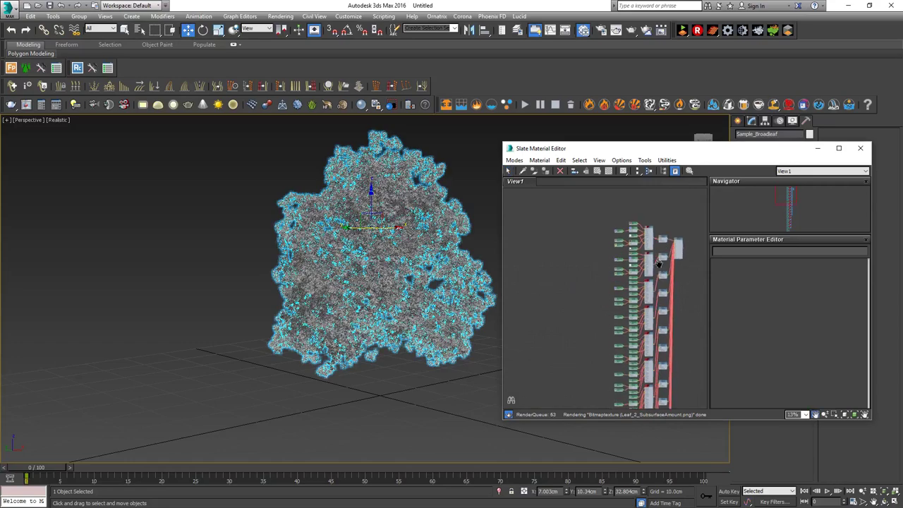
{"action": "middle_click_drag", "start_coordinate": [667, 254], "coordinate": [607, 215]}
{"action": "left_click", "coordinate": [858, 149]}
Deselect the tree and examine its foliage up close and from a distance in the perspective viewport
{"action": "left_click", "coordinate": [514, 313]}
{"action": "scroll", "coordinate": [413, 254], "scroll_direction": "up", "scroll_amount": 10}
{"action": "scroll", "coordinate": [413, 254], "scroll_direction": "down", "scroll_amount": 10}
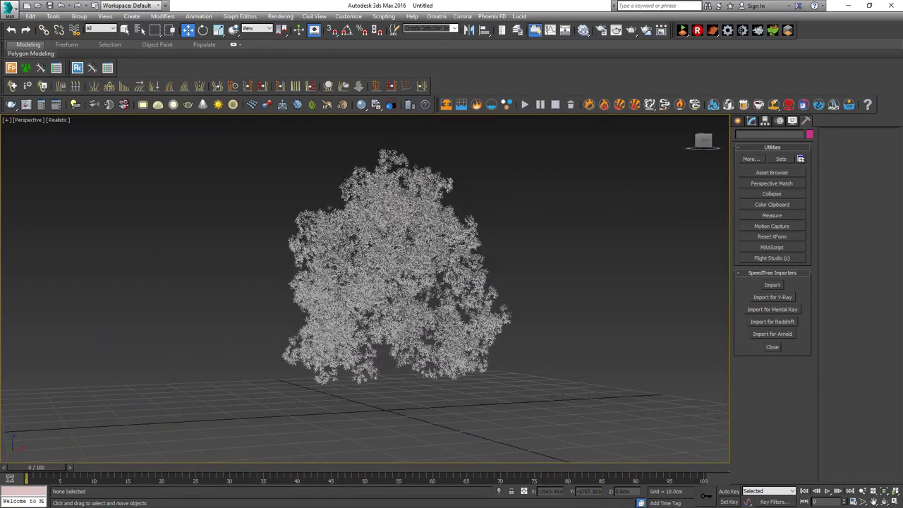